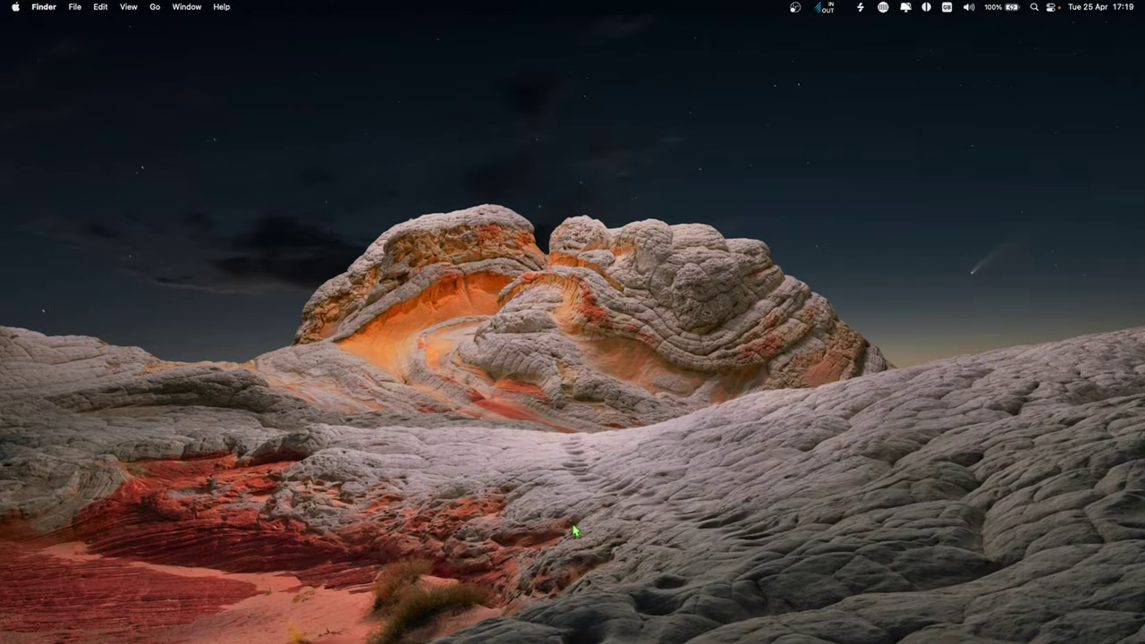
- Launch Logi Options+ and open the MX Master 3S for Mac Buttons page
mouse_move(9, 340)
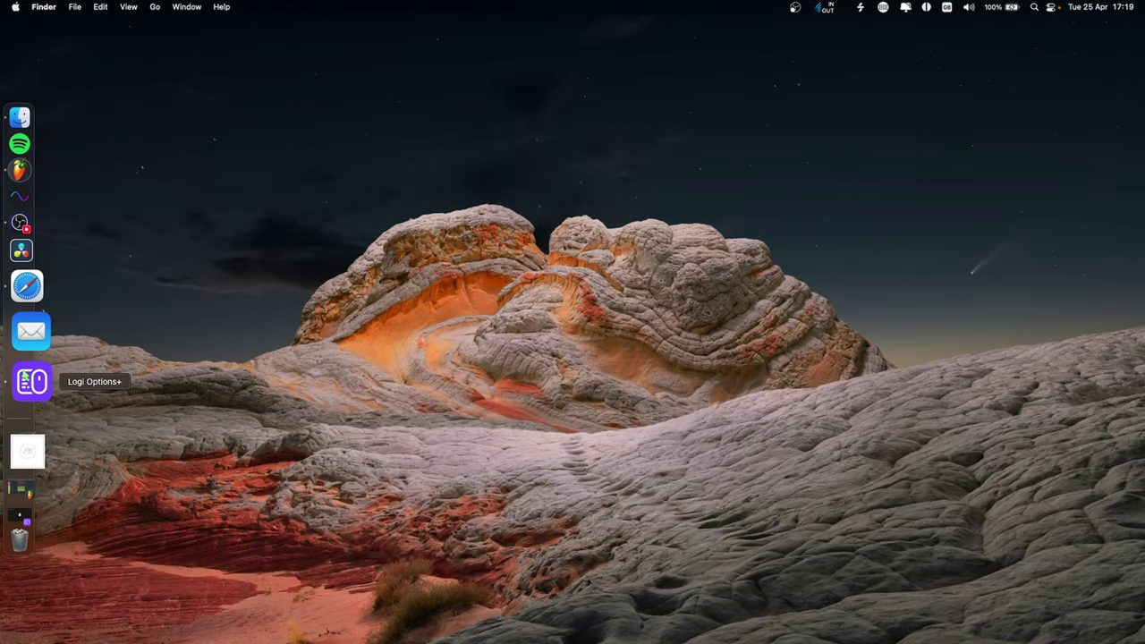
left_click(32, 381)
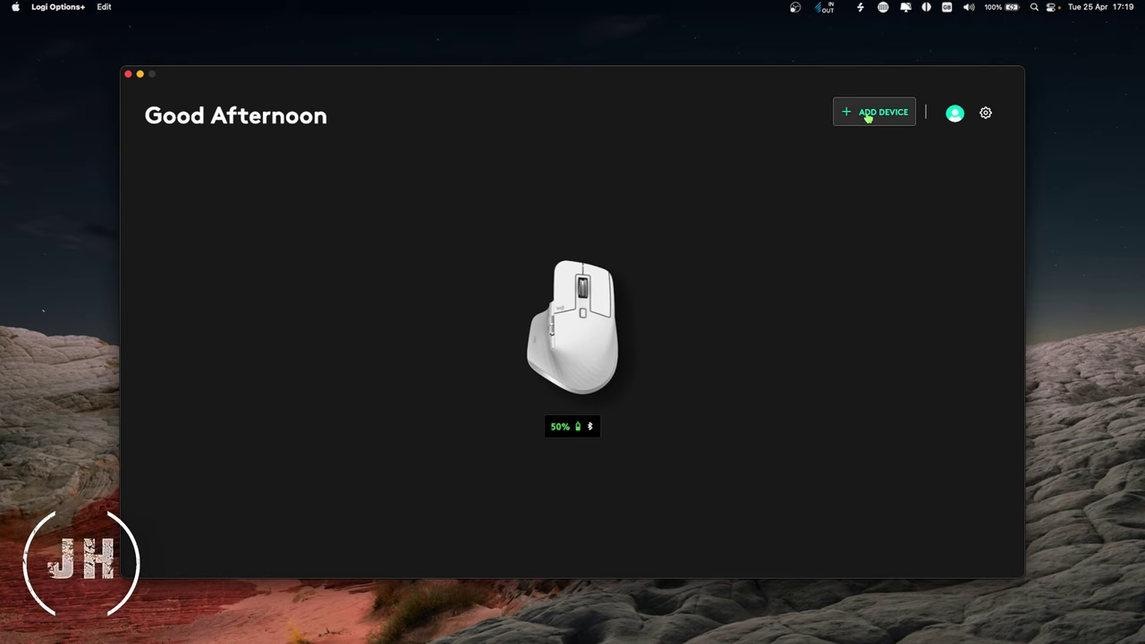
left_click(621, 309)
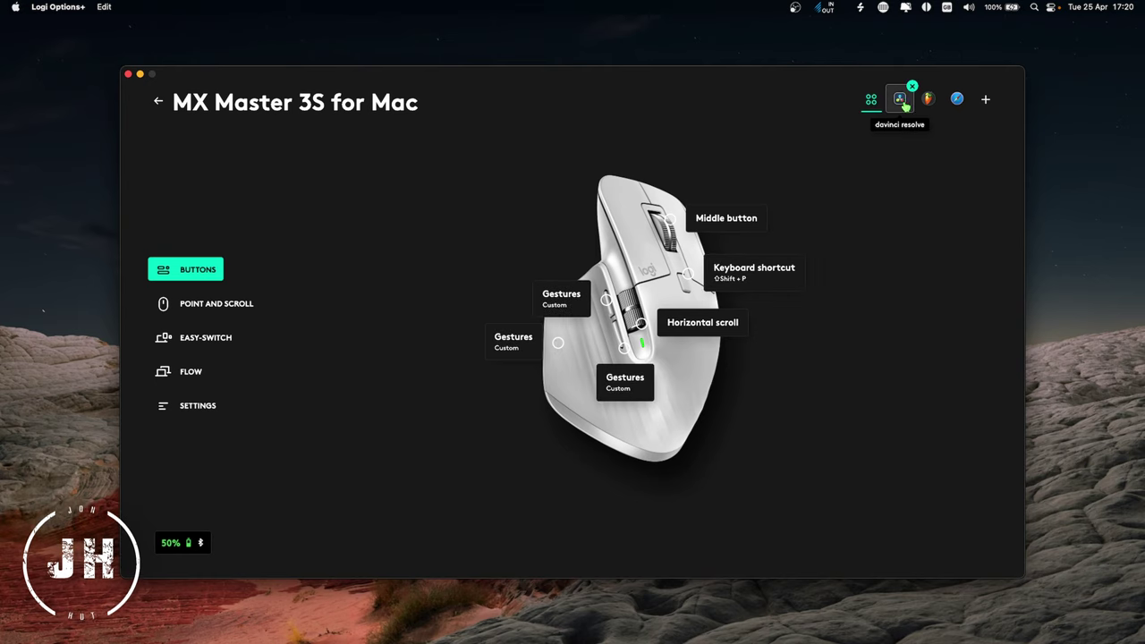
- Switch to the FL Studio 21 profile, view its Zoom/Rotate gesture actions, then bring up FL Studio
left_click(932, 103)
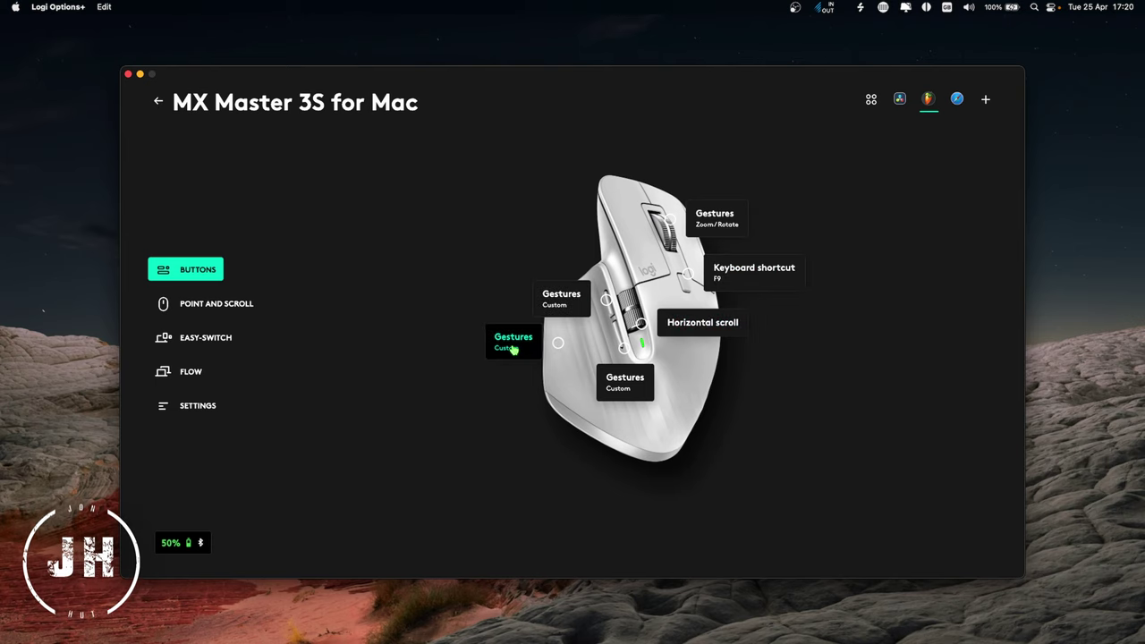
left_click(728, 217)
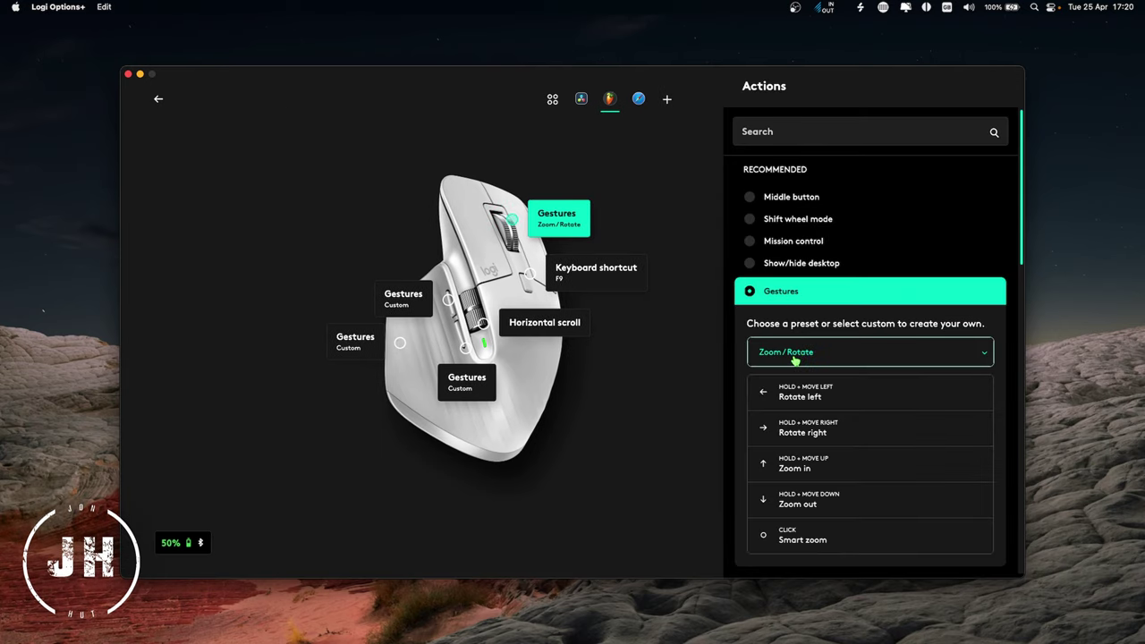
mouse_move(4, 304)
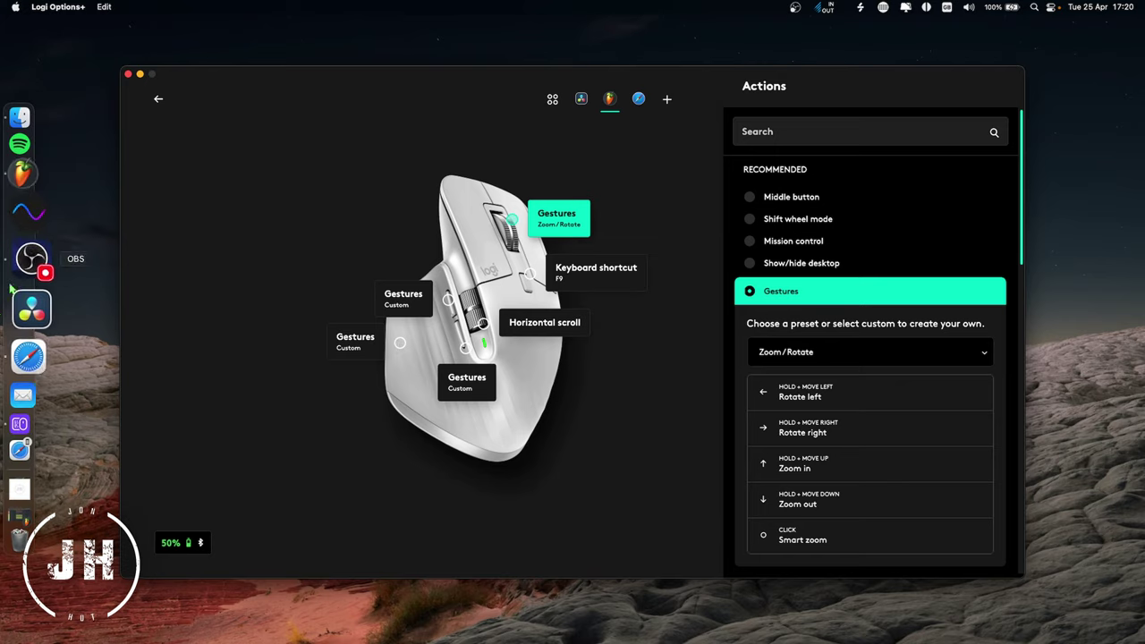
left_click(30, 224)
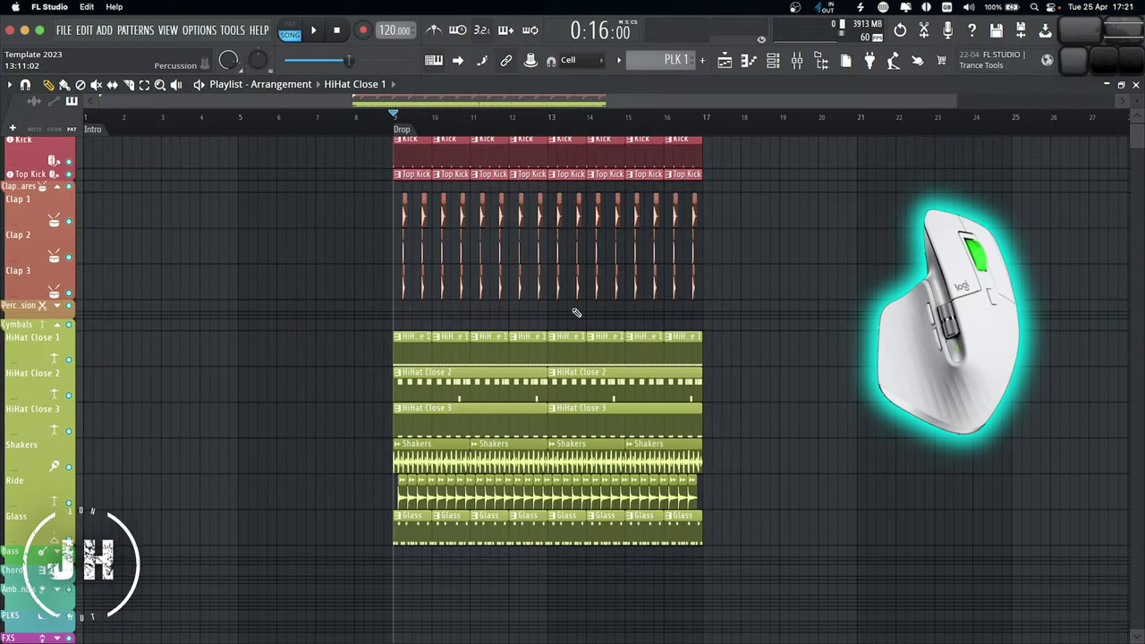
- Zoom the FL Studio playlist in and out repeatedly with the gesture button
scroll(576, 312, "down", 5)
scroll(576, 312, "up", 1)
scroll(576, 312, "down", 4)
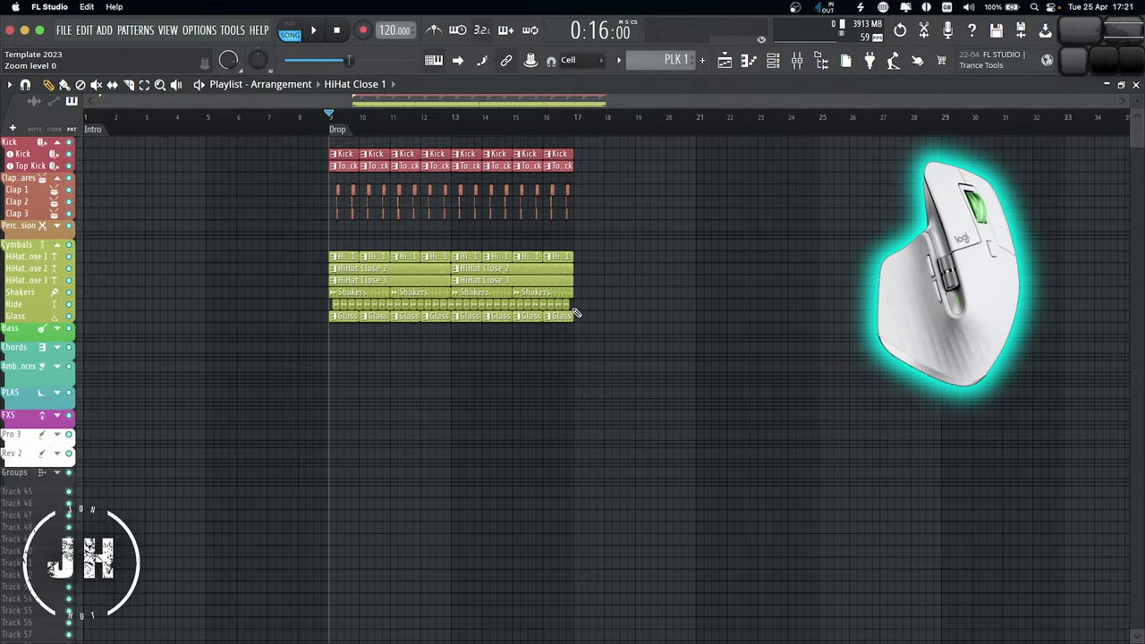
scroll(576, 312, "up", 6)
scroll(576, 312, "down", 3)
scroll(576, 312, "up", 3)
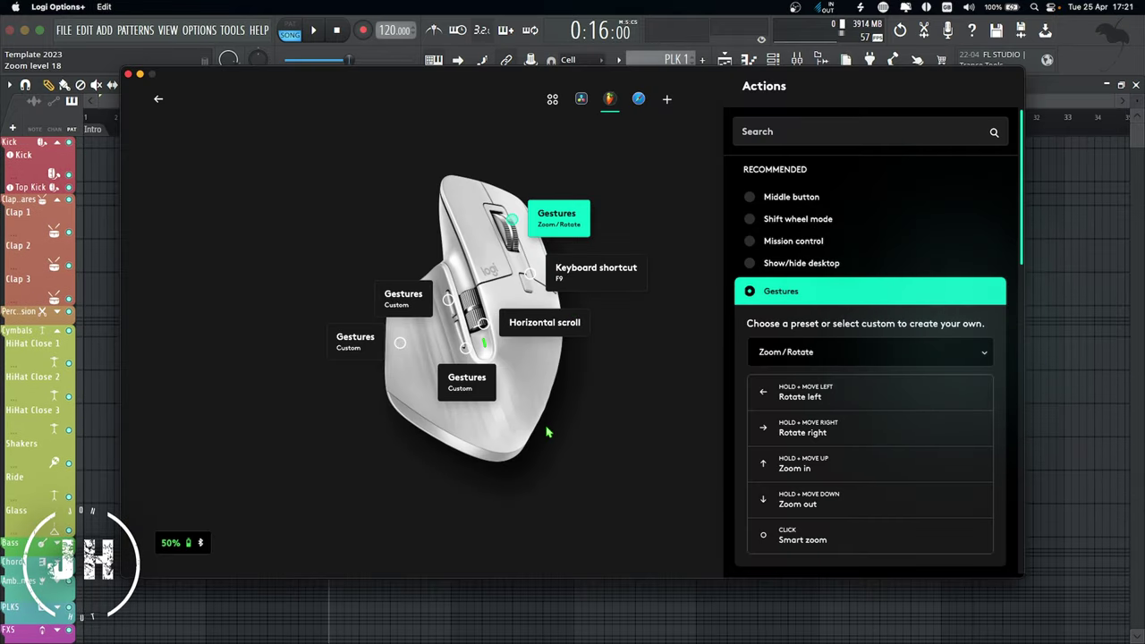
- Check the F9 Mixer shortcut and Horizontal scroll assignments, testing each in the playlist
left_click(586, 271)
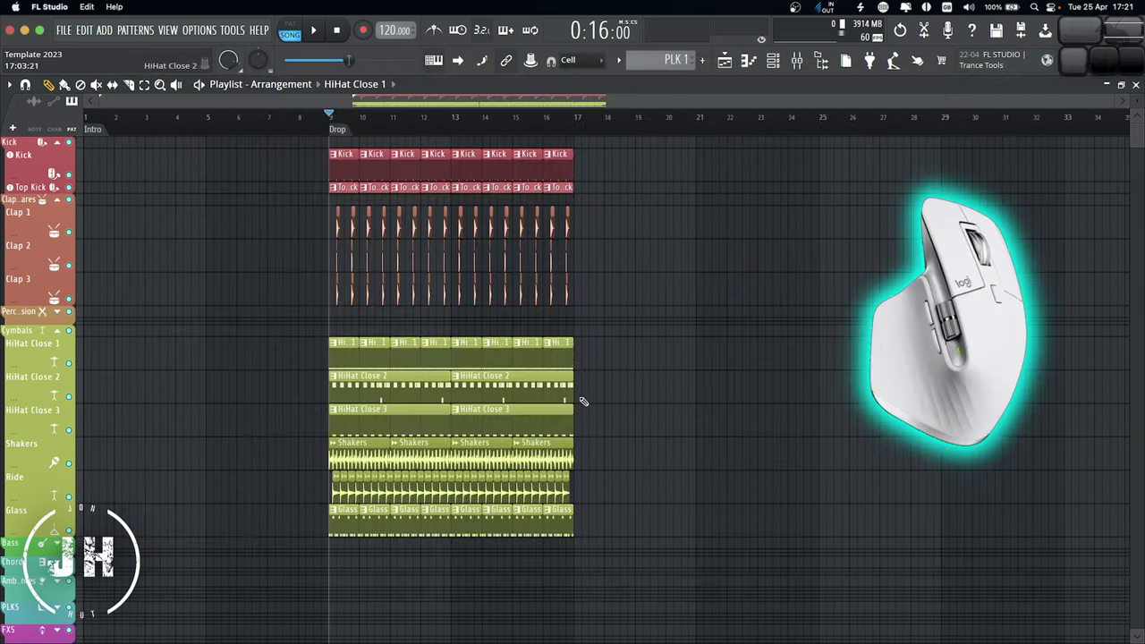
key("F9")
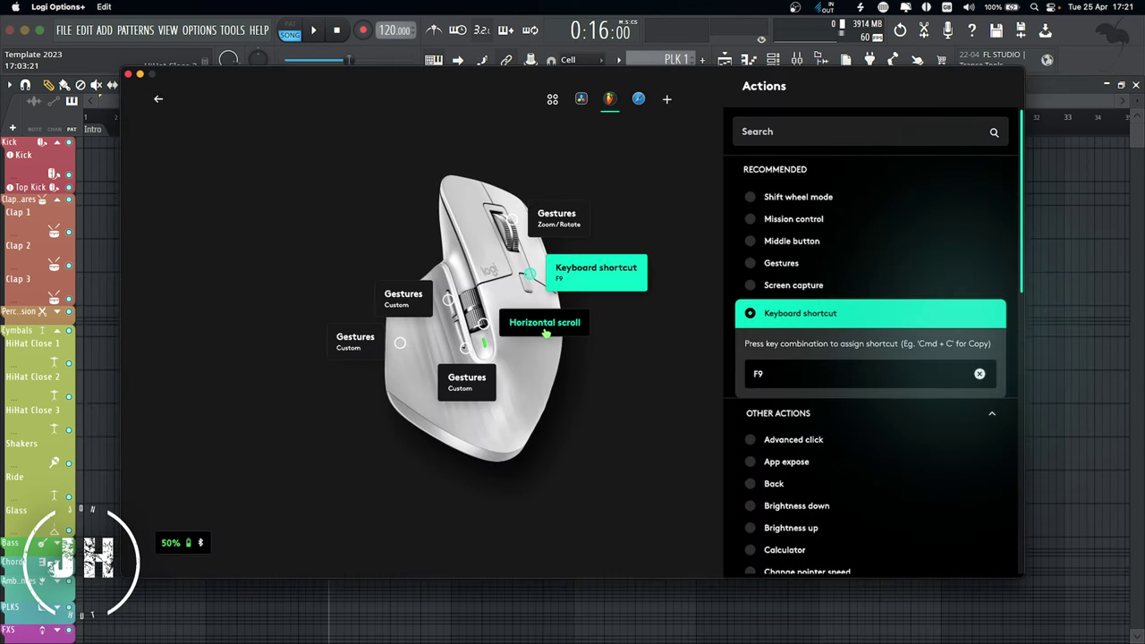
left_click(540, 333)
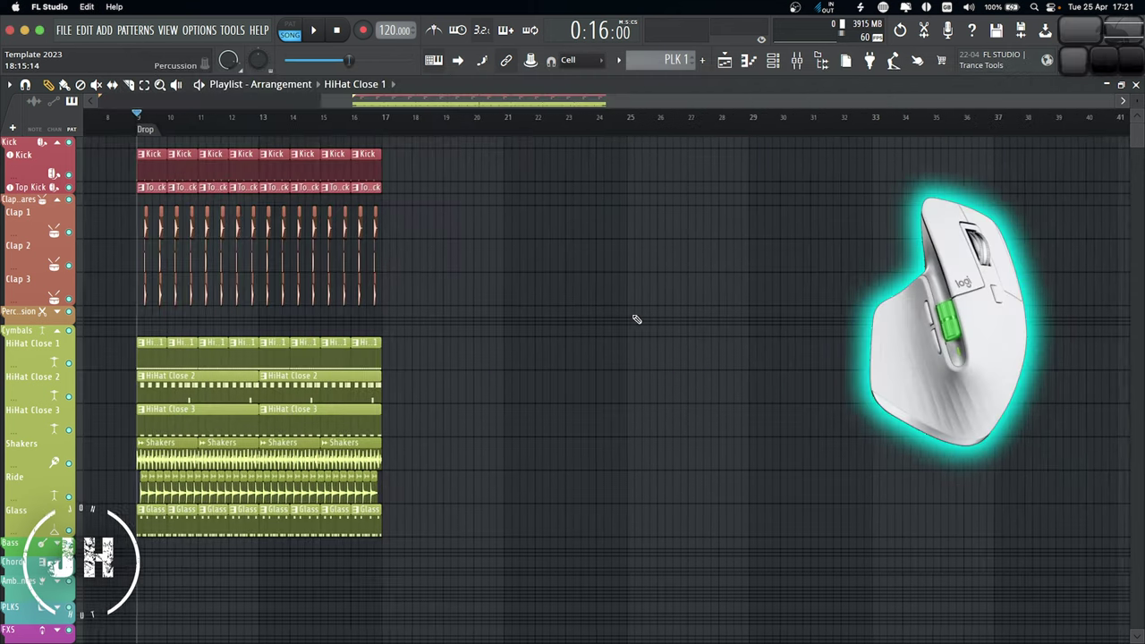
scroll(636, 319, "right", 5)
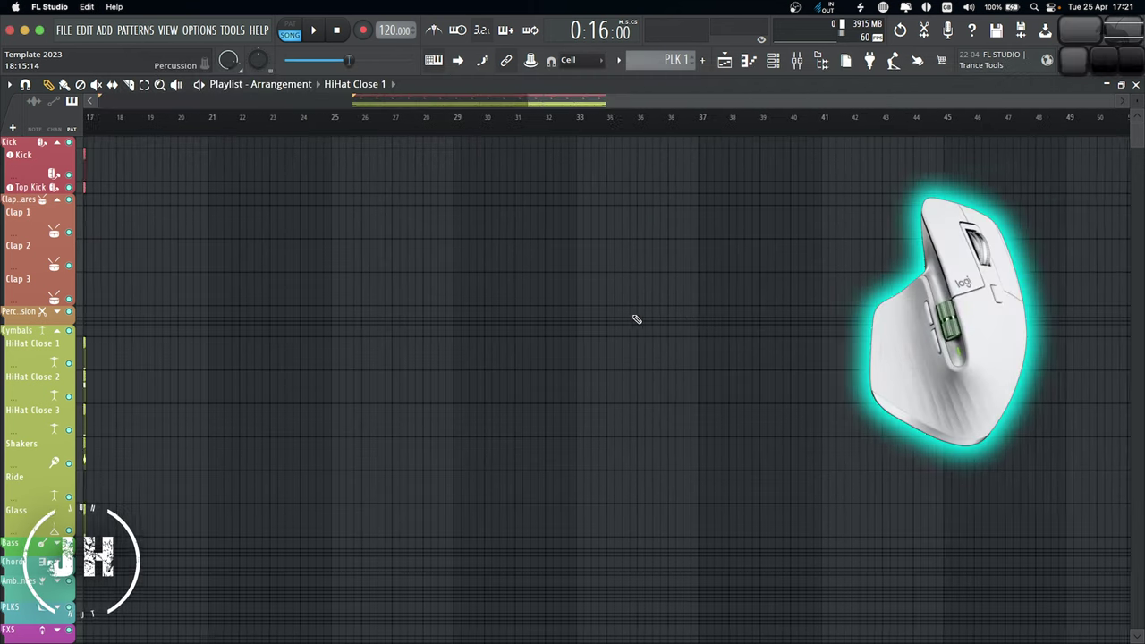
scroll(636, 319, "left", 10)
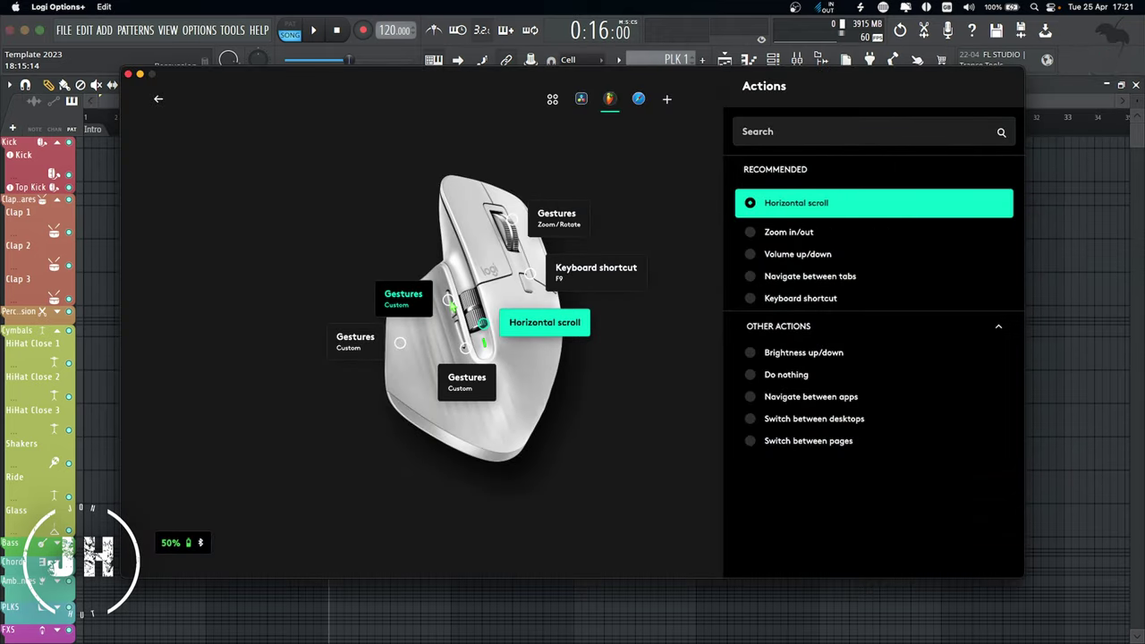
- Show FL Studio 21's custom gestures: Cut, Copy, Open application and Shift + I
left_click(403, 300)
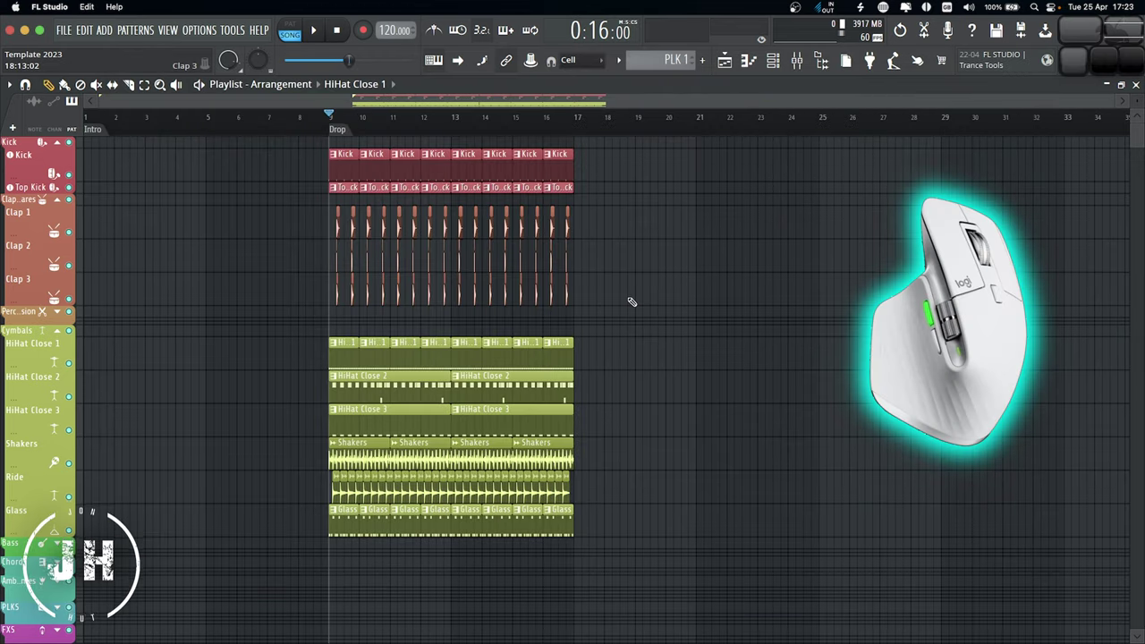
- Select all playlist clips, delete them and undo, twice, restoring the Drop clips
key("super+a")
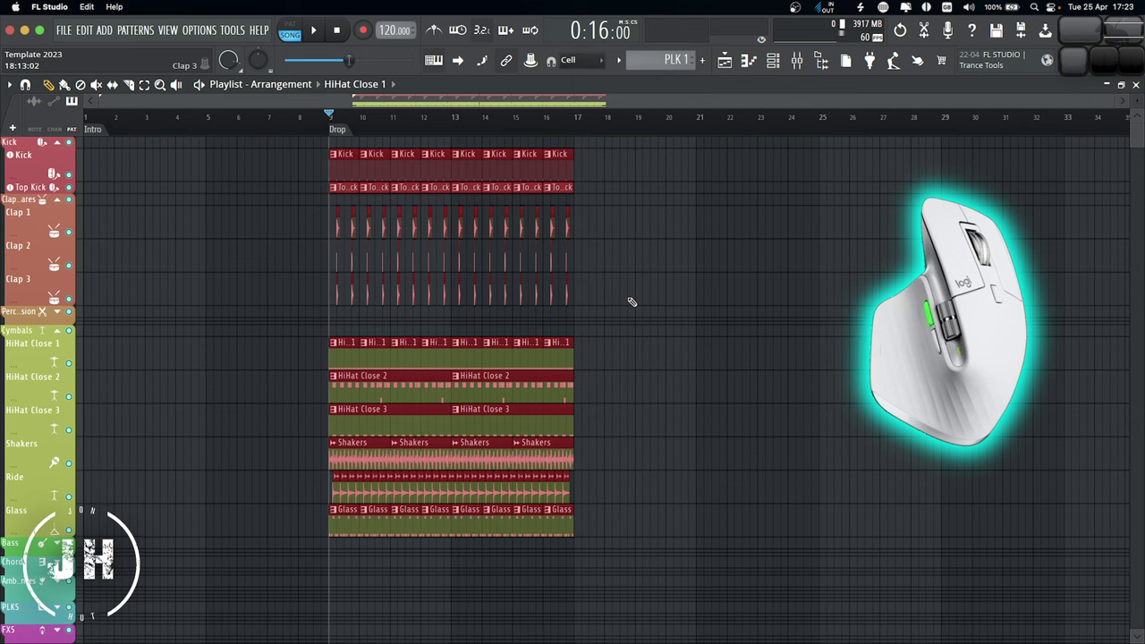
key("Delete")
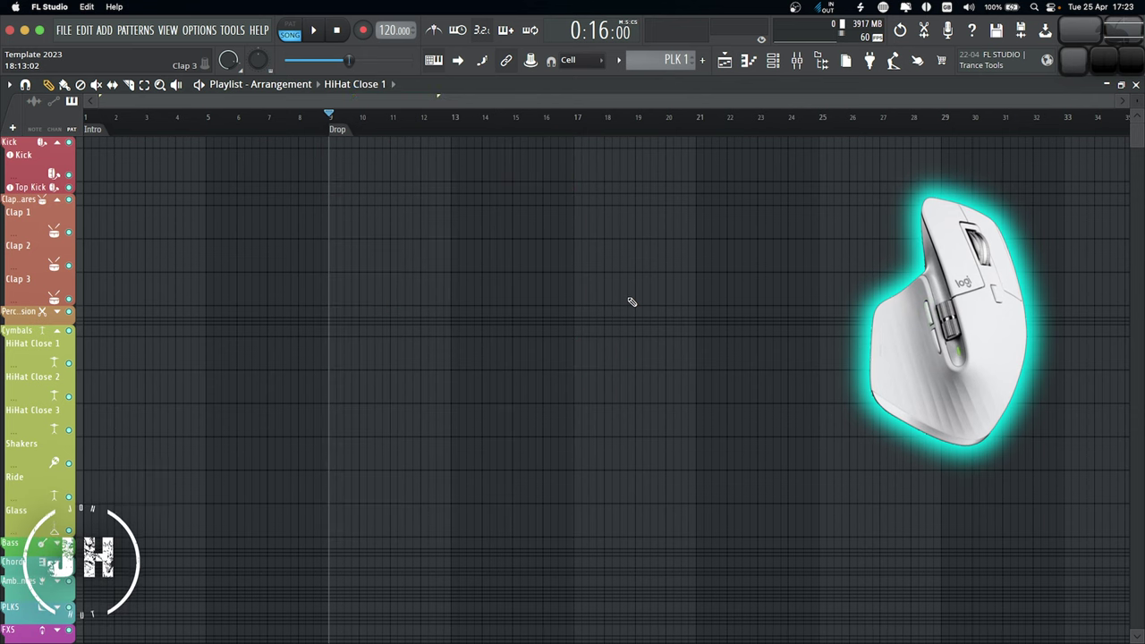
key("super+z")
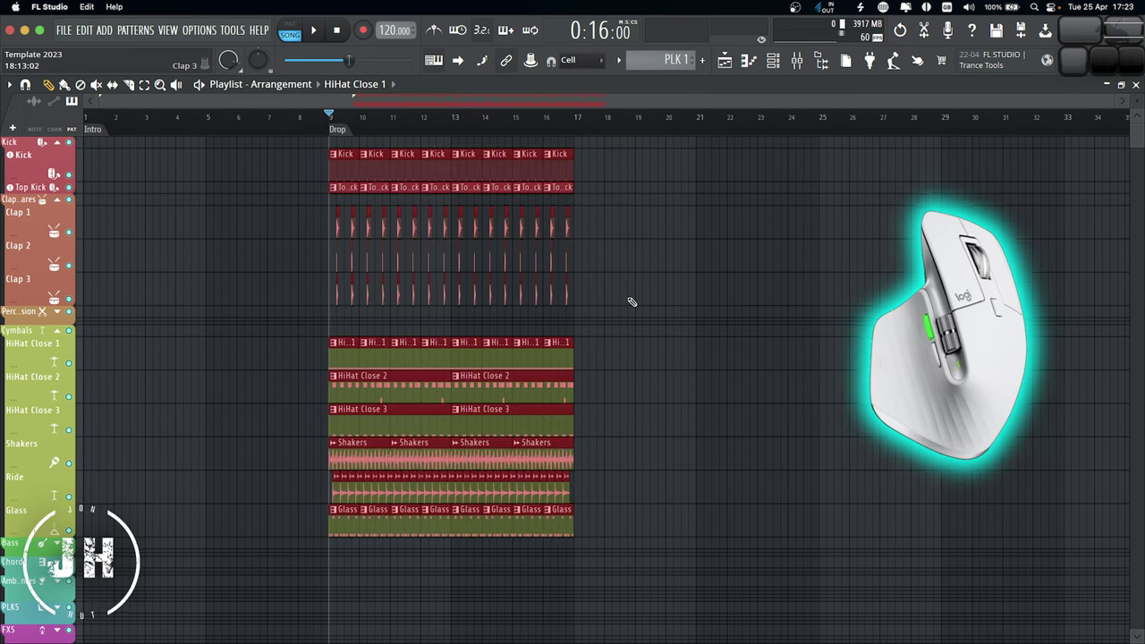
key("Delete")
key("super+z")
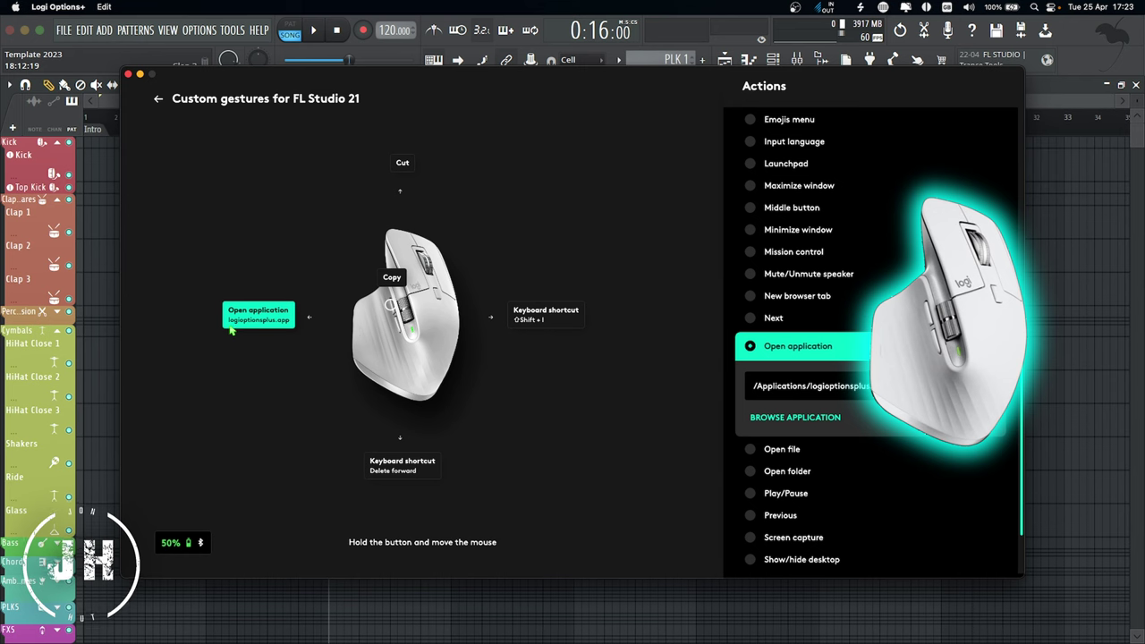
- Review the FL Studio 21 gesture directions, then delete the stray clip near bar 34
left_click(159, 101)
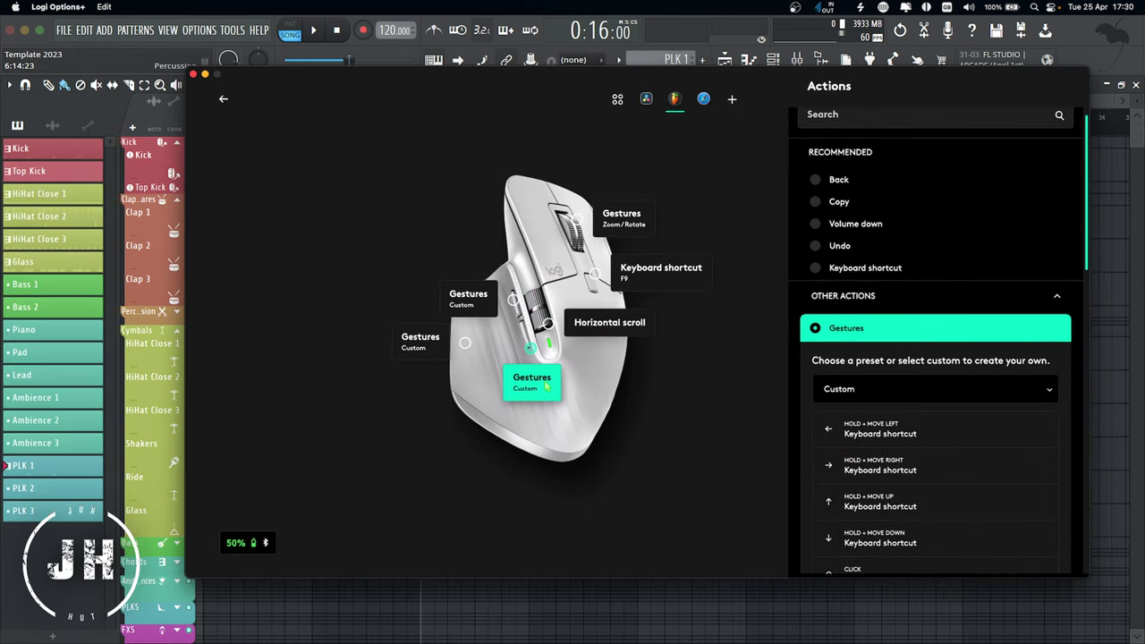
left_click(898, 430)
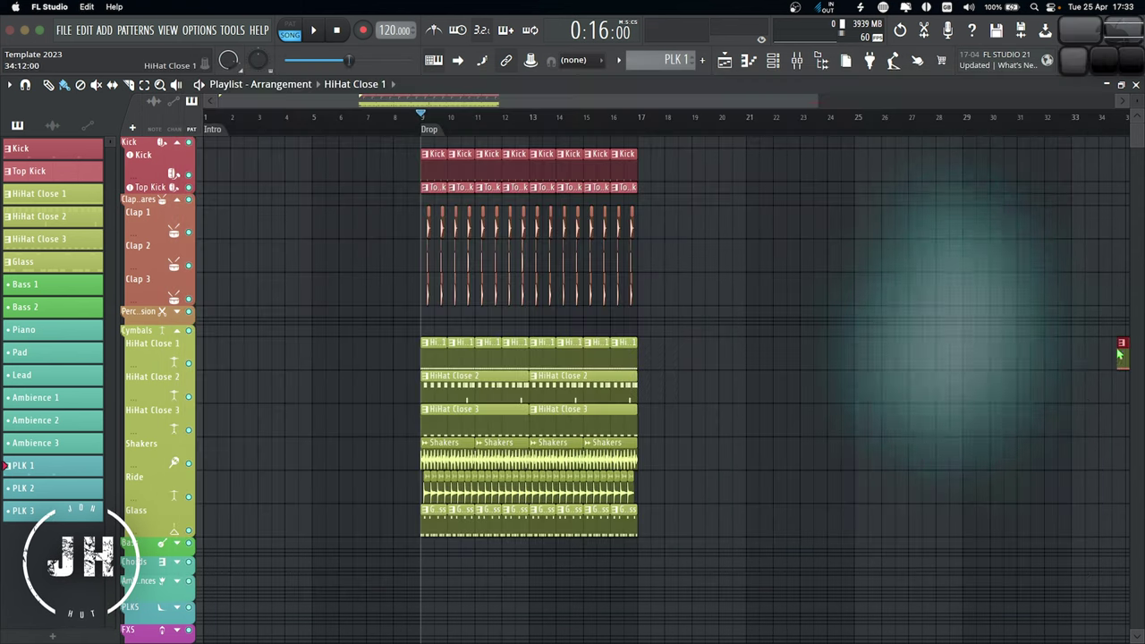
right_click(1118, 355)
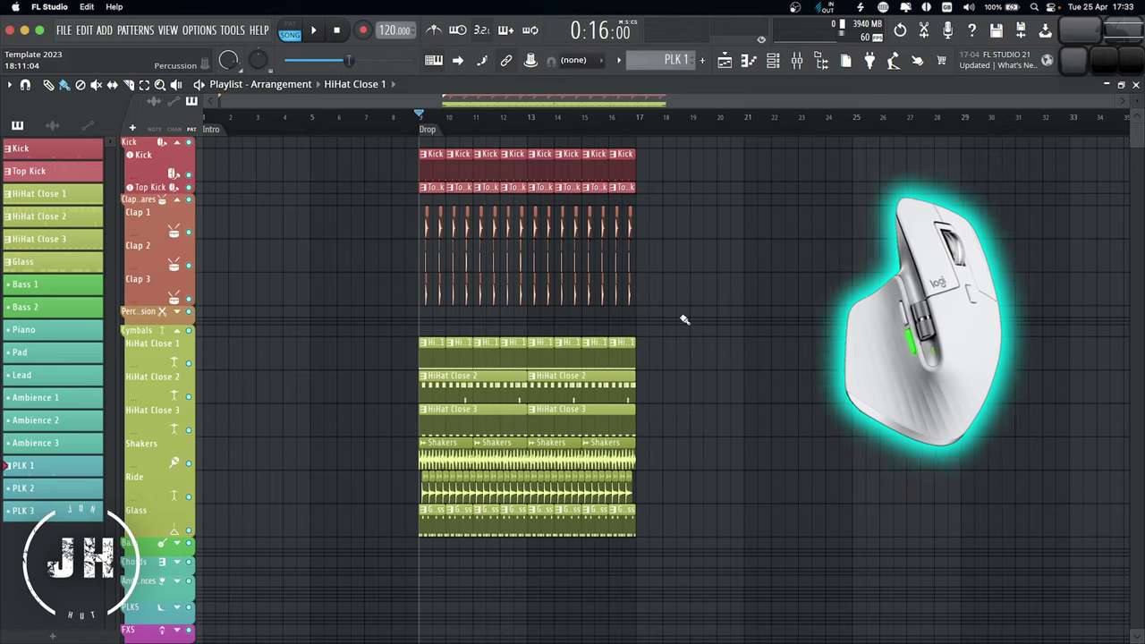
- Open the browser and channel rack, then duplicate all Drop clips through bar 41 and deselect
key("alt+F8")
key("alt+F8")
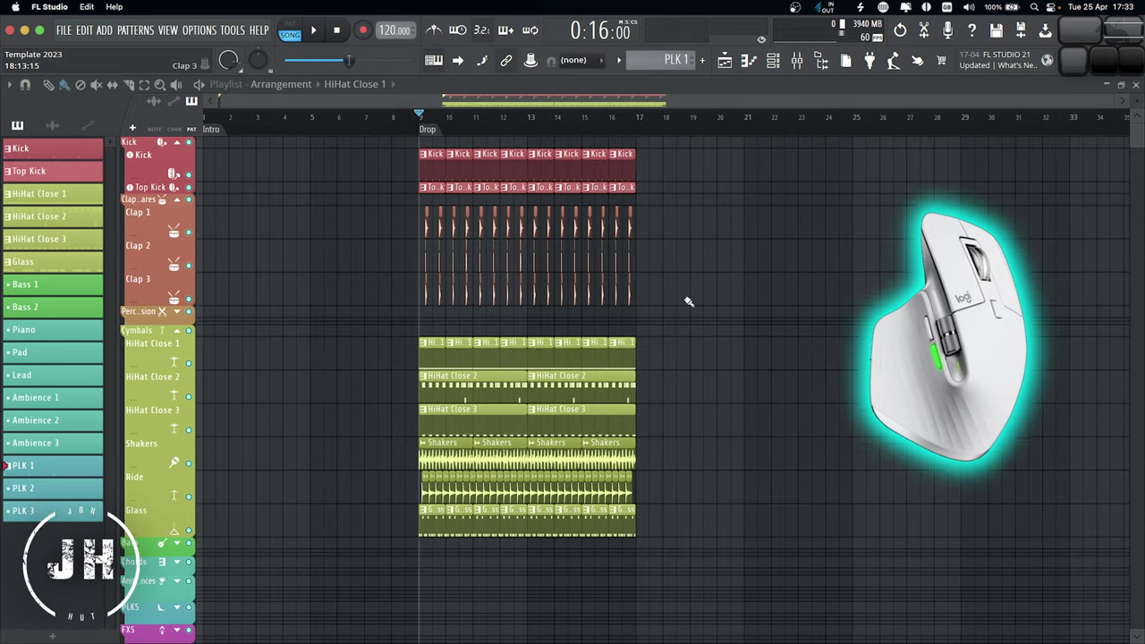
key("F6")
key("F6")
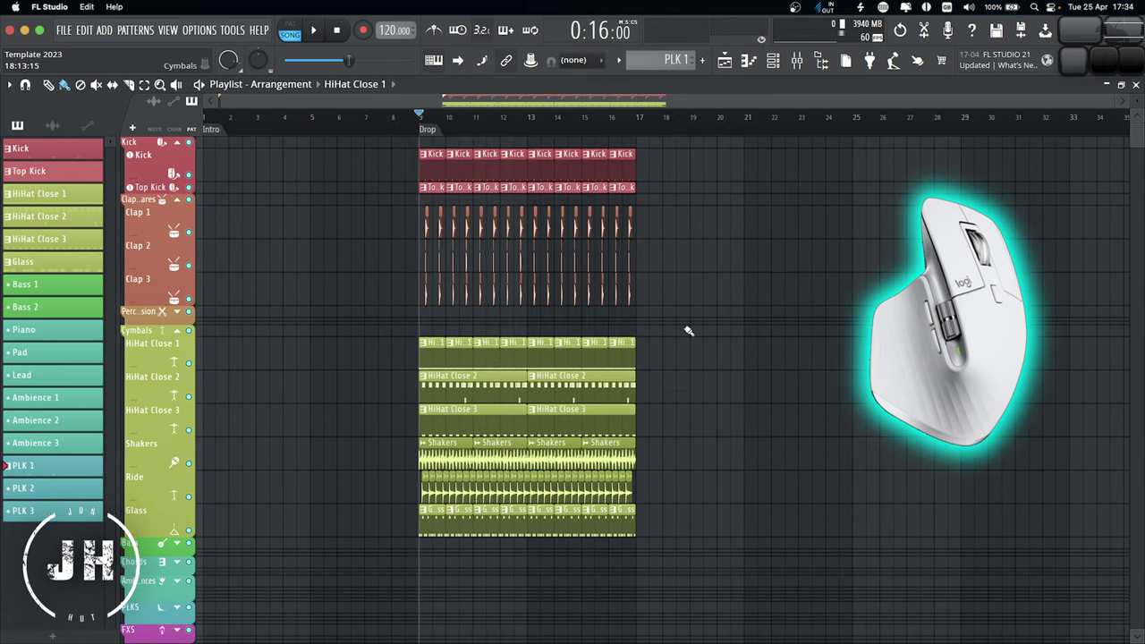
key("super+a")
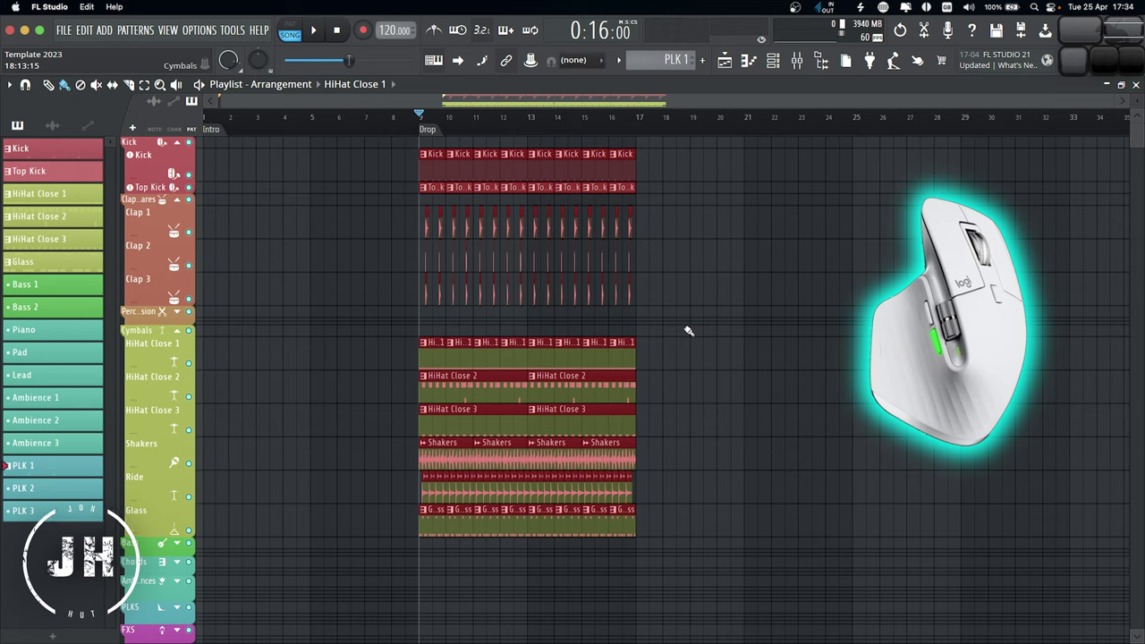
key("ctrl+b")
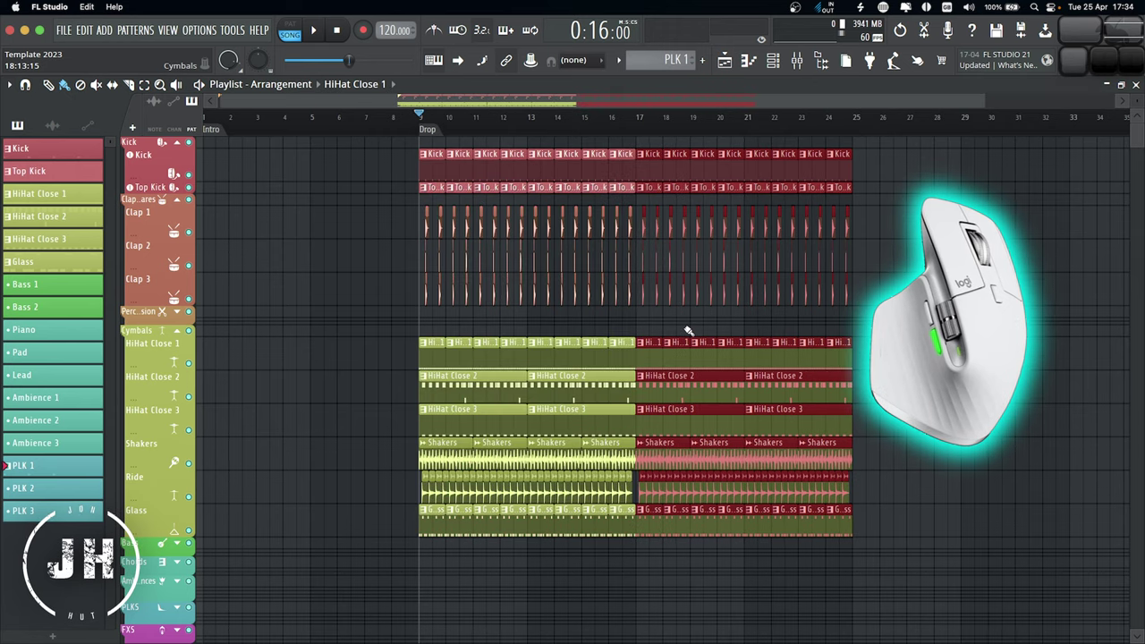
key("ctrl+b")
key("ctrl+b")
scroll(680, 331, "right", 5)
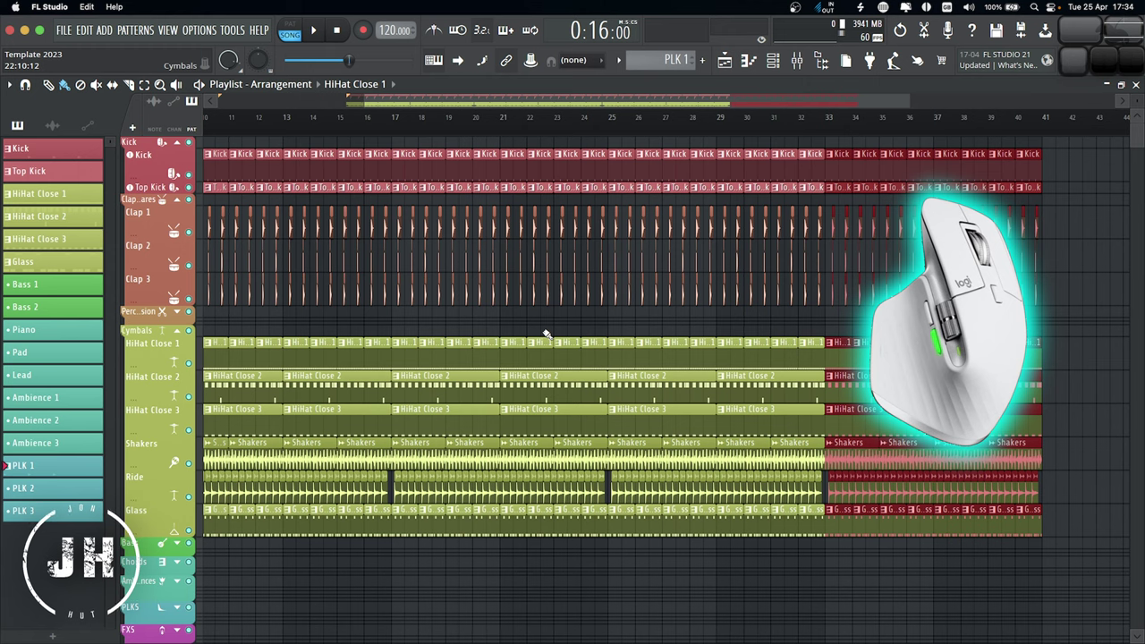
key("ctrl+d")
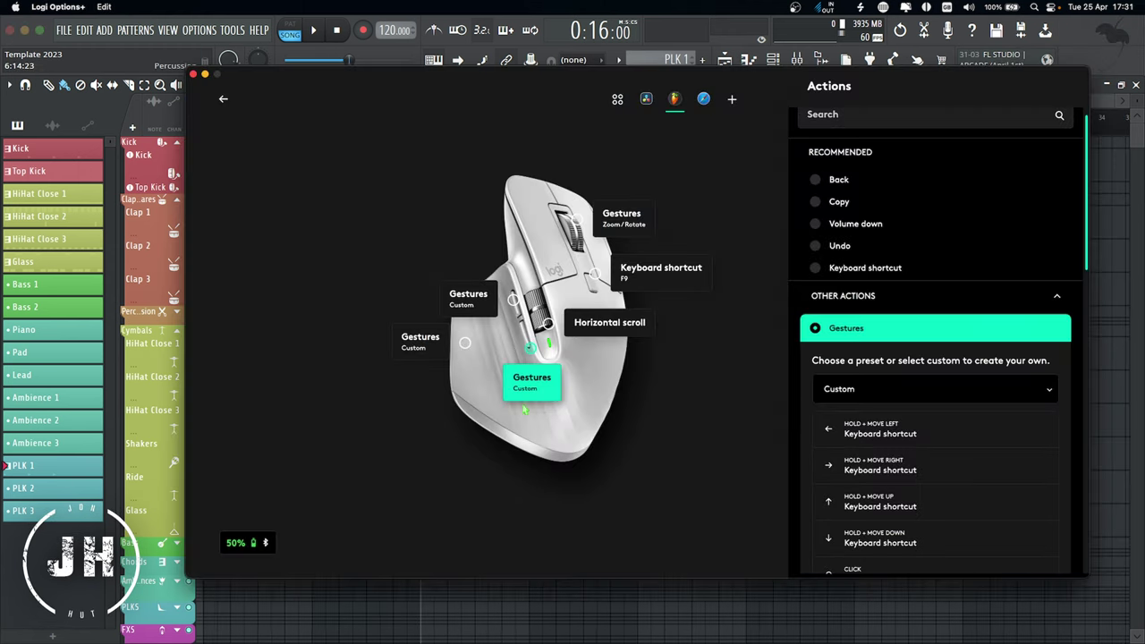
- Show the other gesture button's Custom view with shortcuts on all four directions
left_click(438, 345)
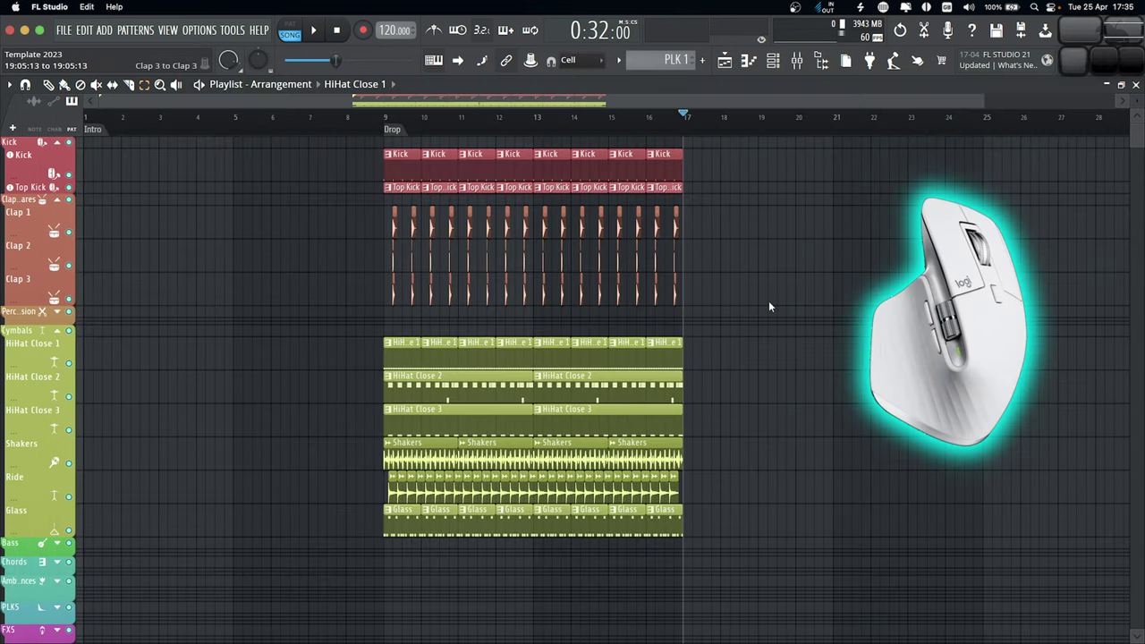
- Toggle the clip picker on and off with Alt+P, then switch to the Select tool
key("alt+p")
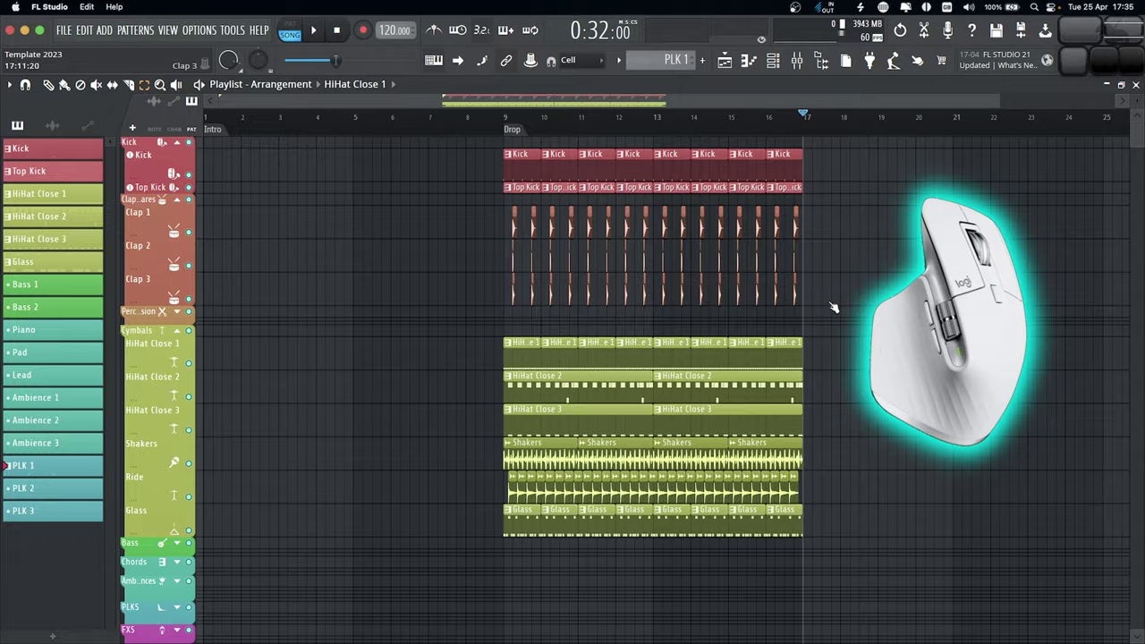
key("alt+p")
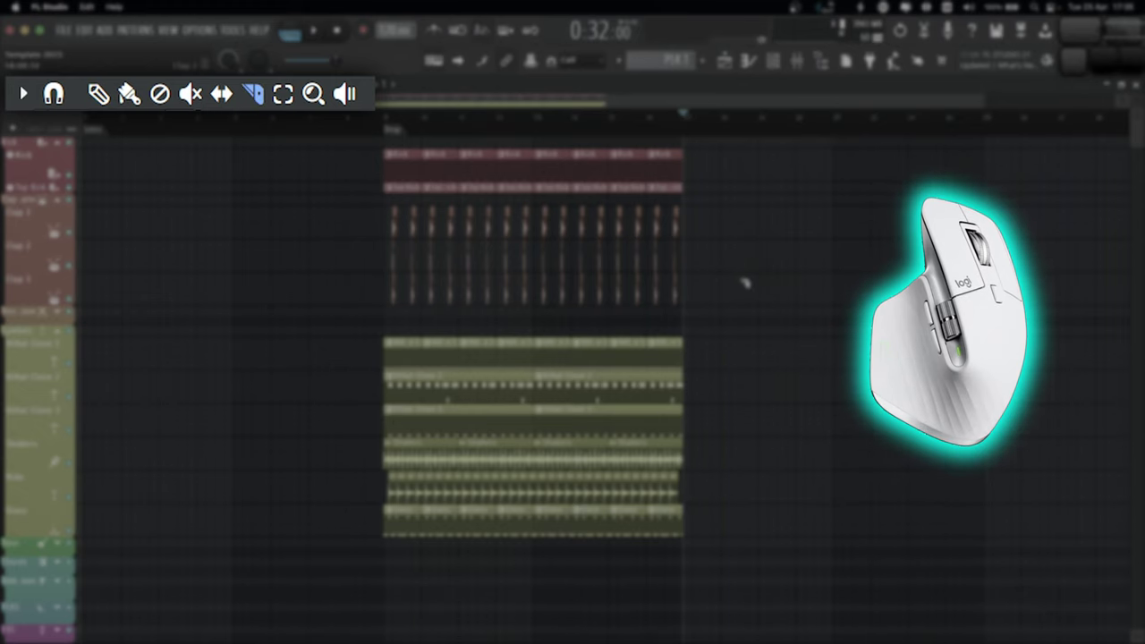
key("e")
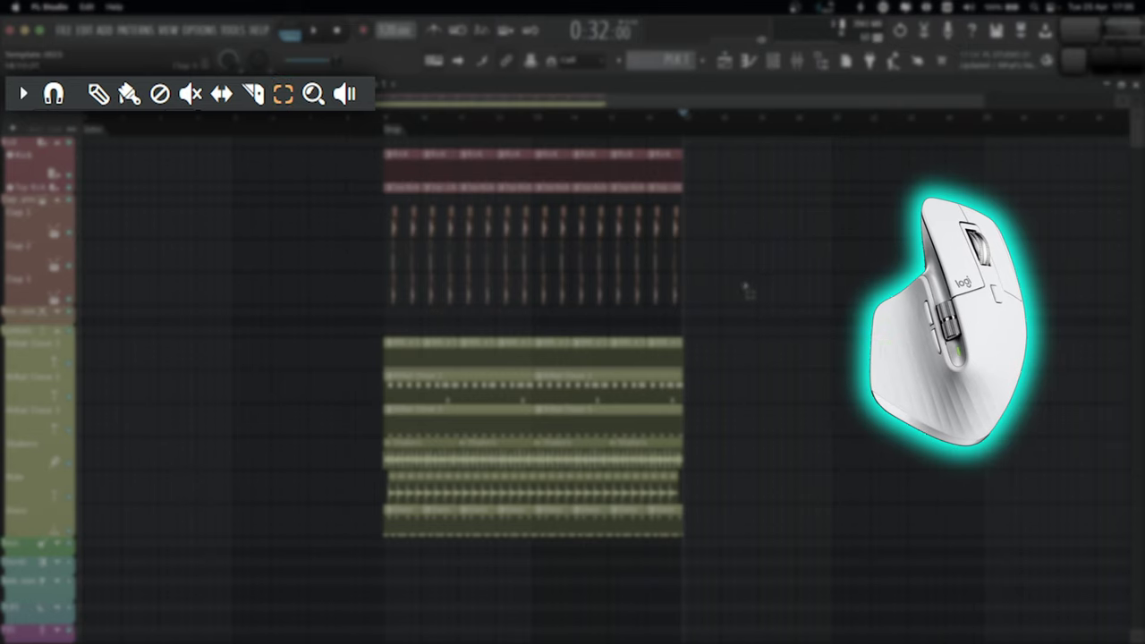